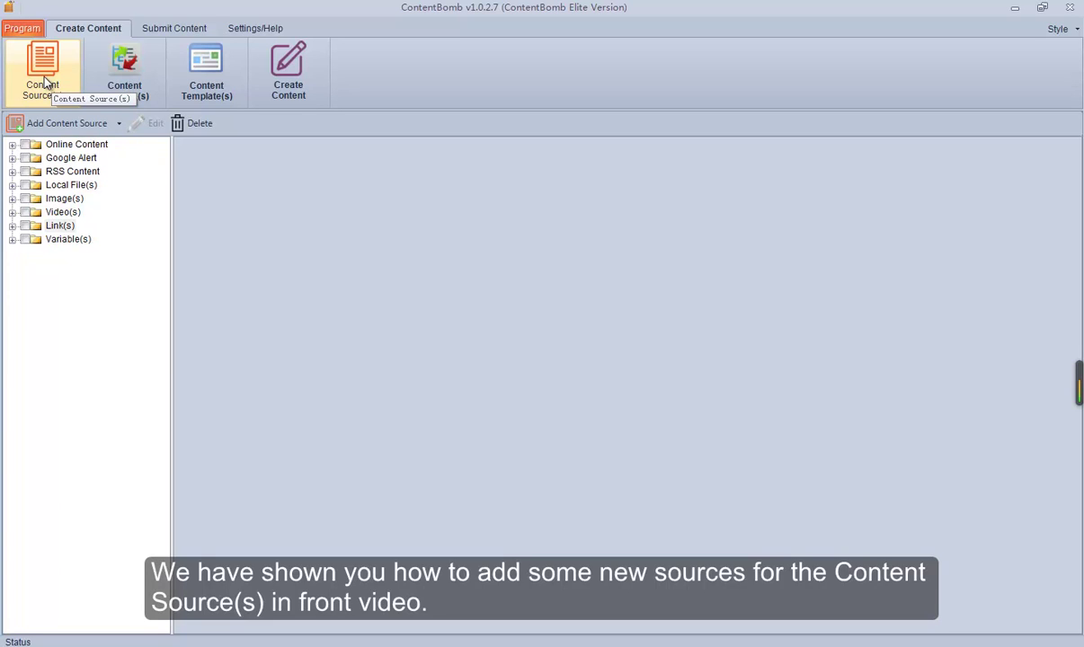
Show the Content Mix Rule(s) list and begin adding a new content mix rule.
left_click(126, 83)
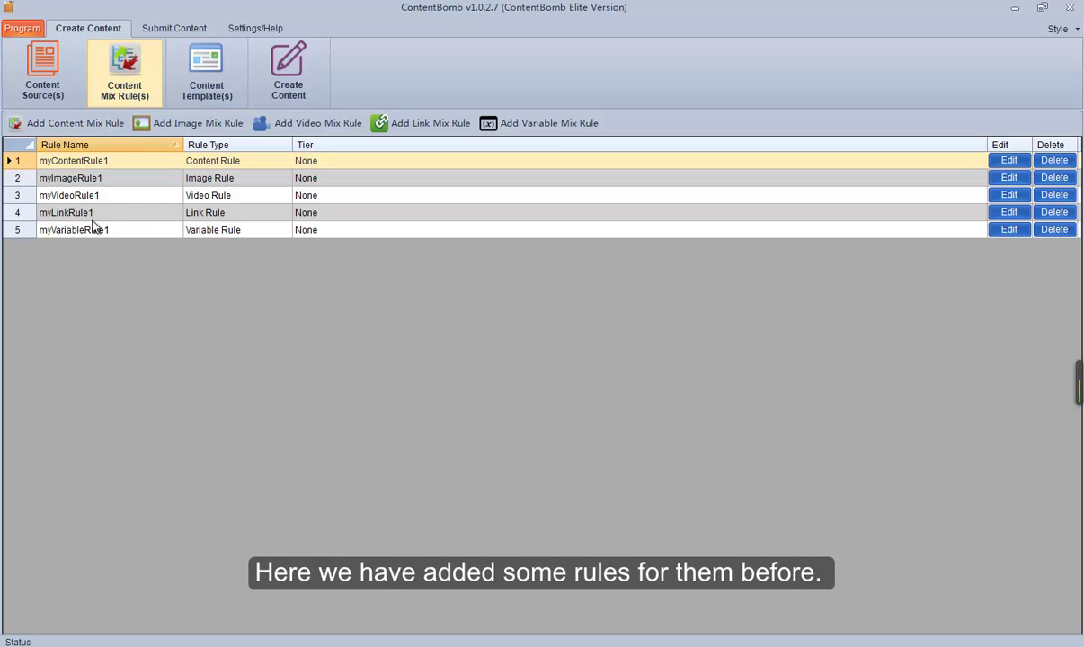
left_click(77, 127)
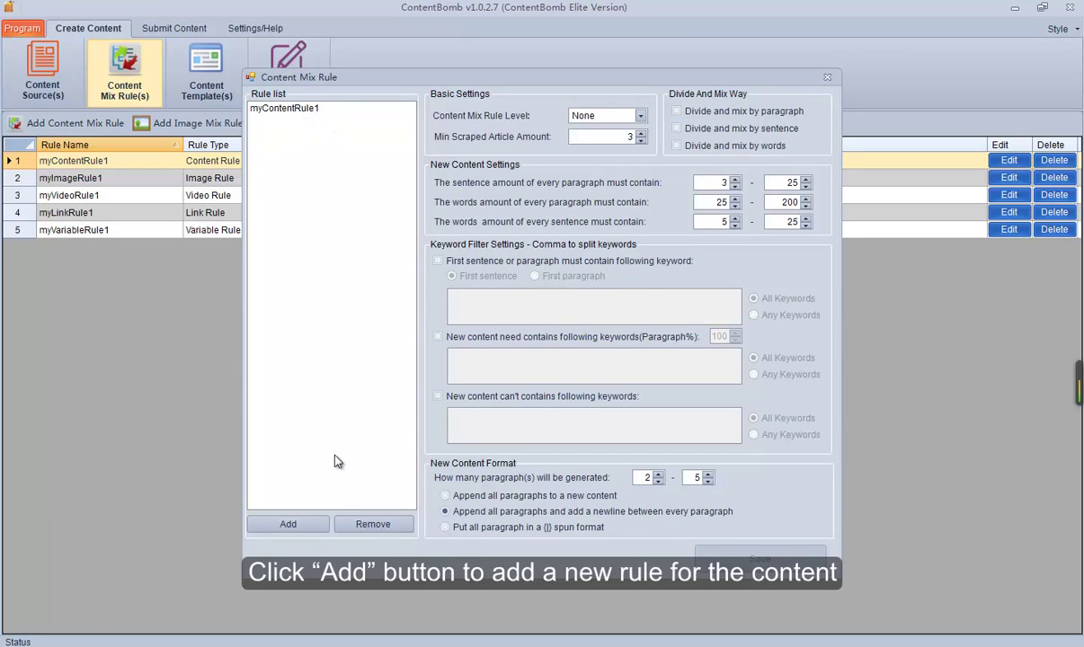
Add a content rule named 'mycontentrule 2' and save it.
left_click(304, 528)
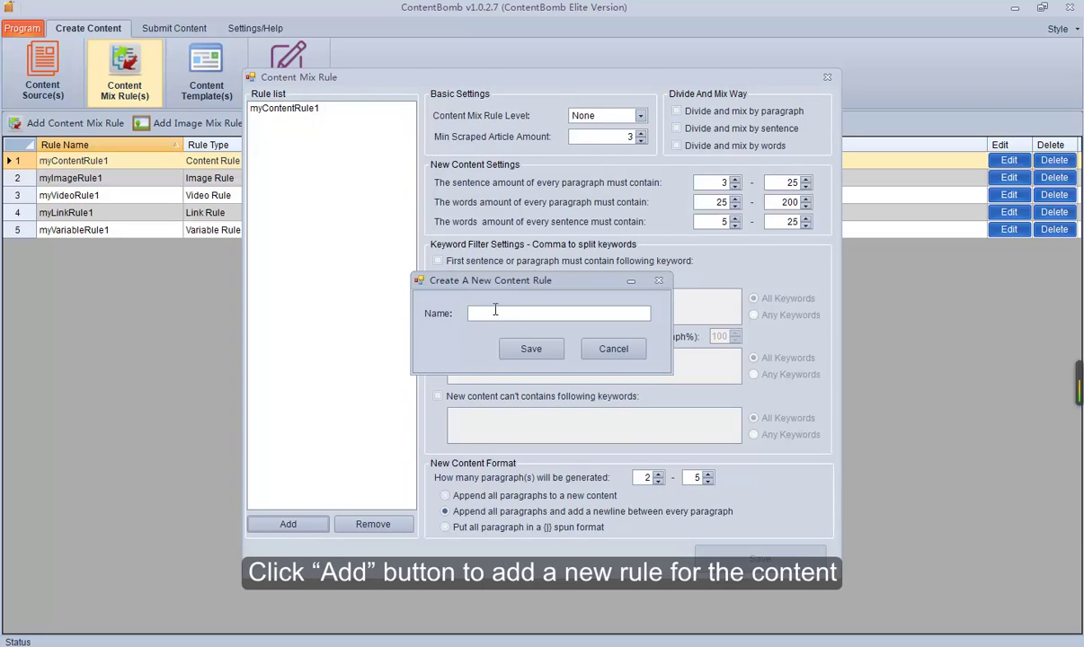
type("mycont")
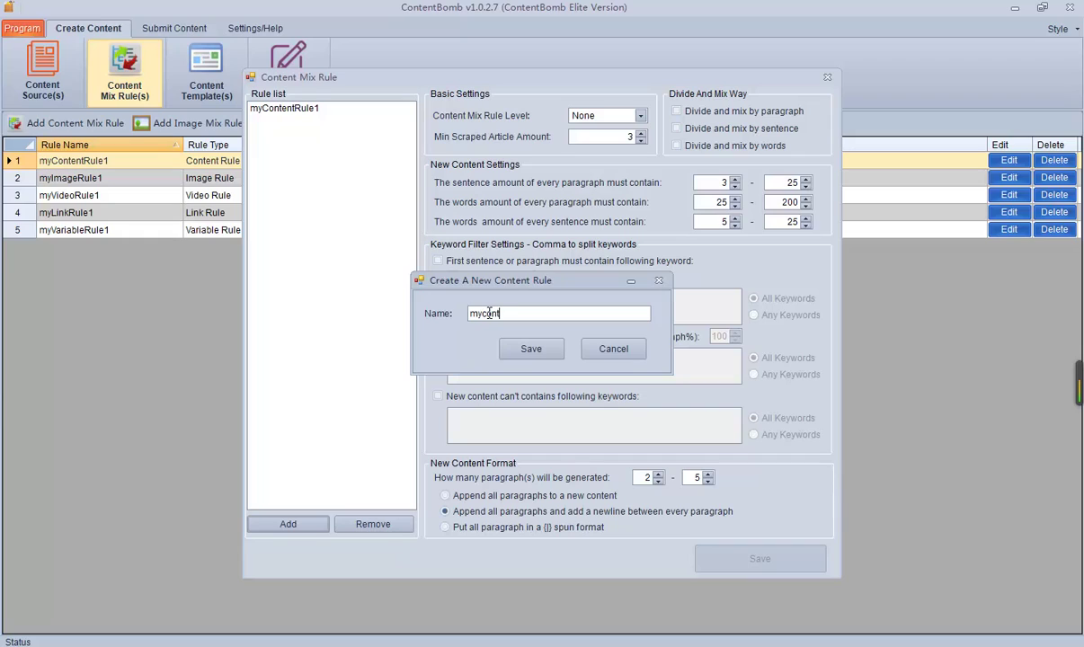
type("entrule 2")
left_click(529, 351)
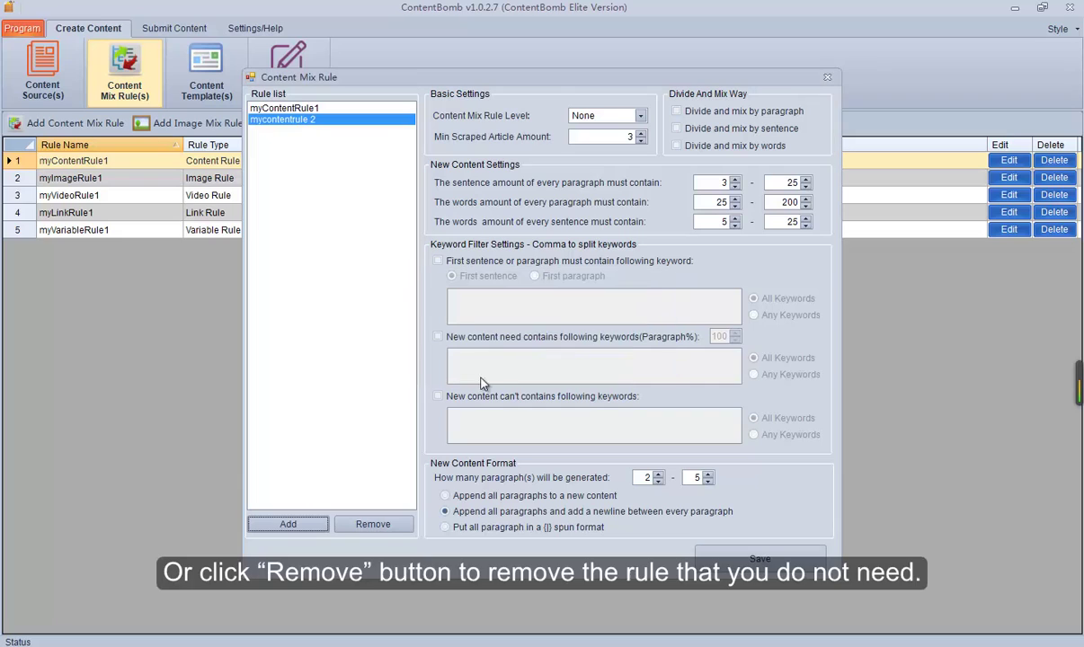
Start removing the new rule but cancel the deletion, keeping mycontentrule 2.
left_click(374, 525)
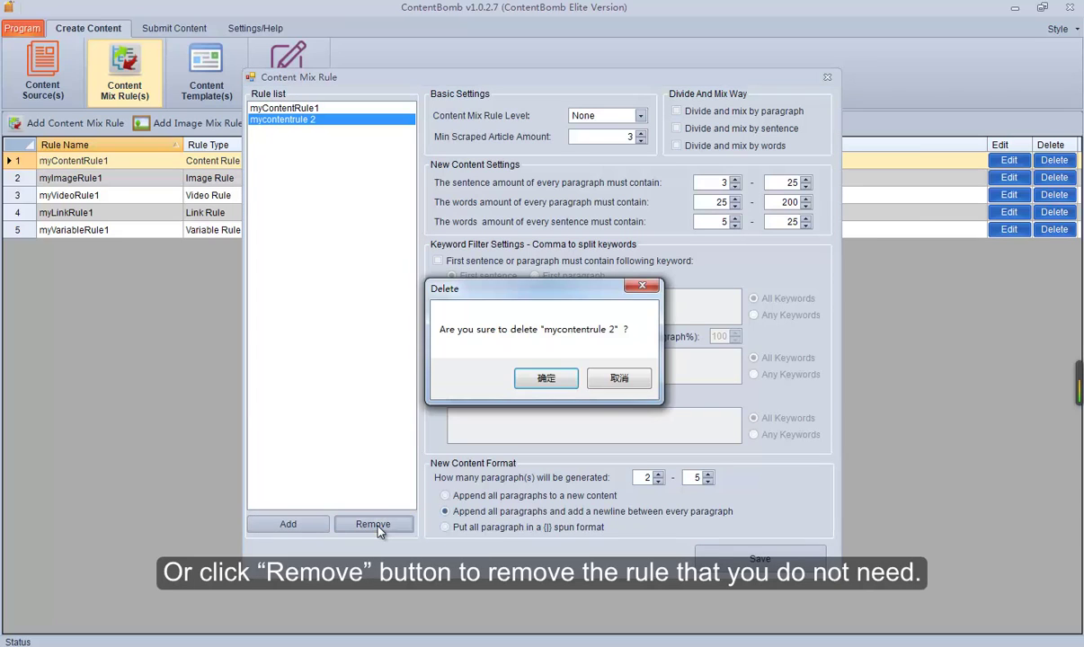
left_click(612, 381)
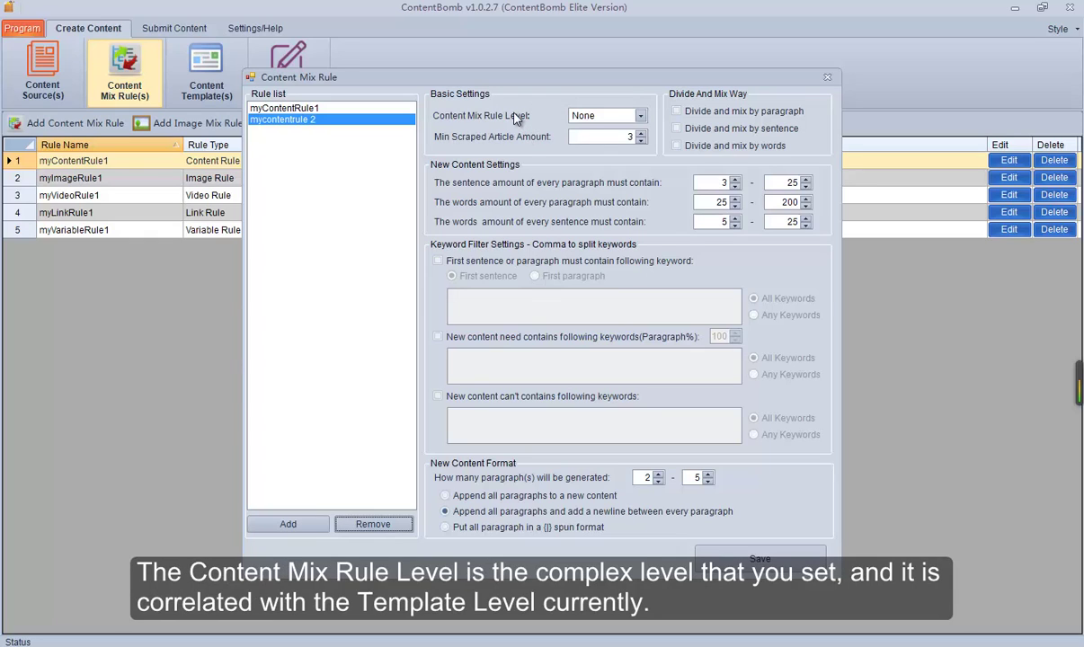
left_click(634, 114)
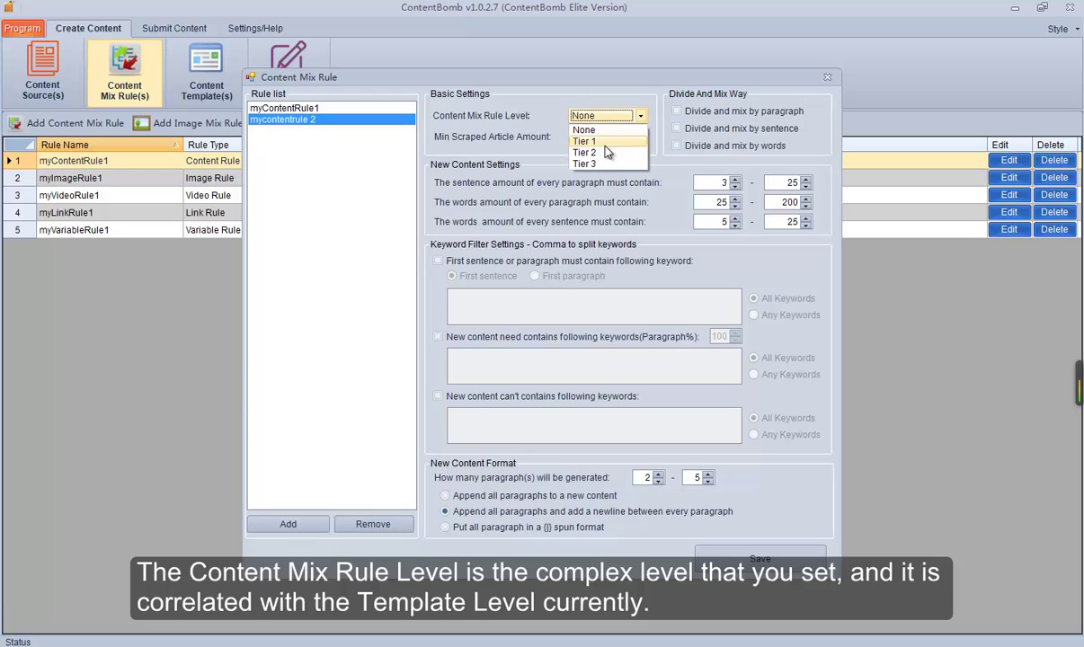
Keep level None, set minimum scraped articles to 2, and mix by paragraph and sentence.
left_click(624, 114)
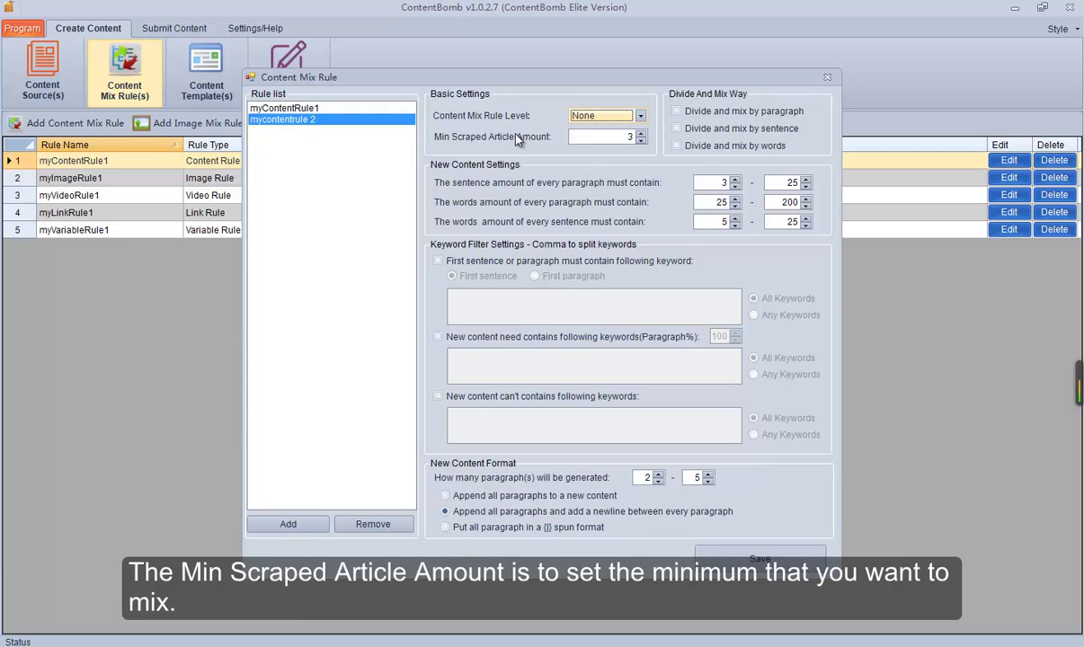
left_click(641, 141)
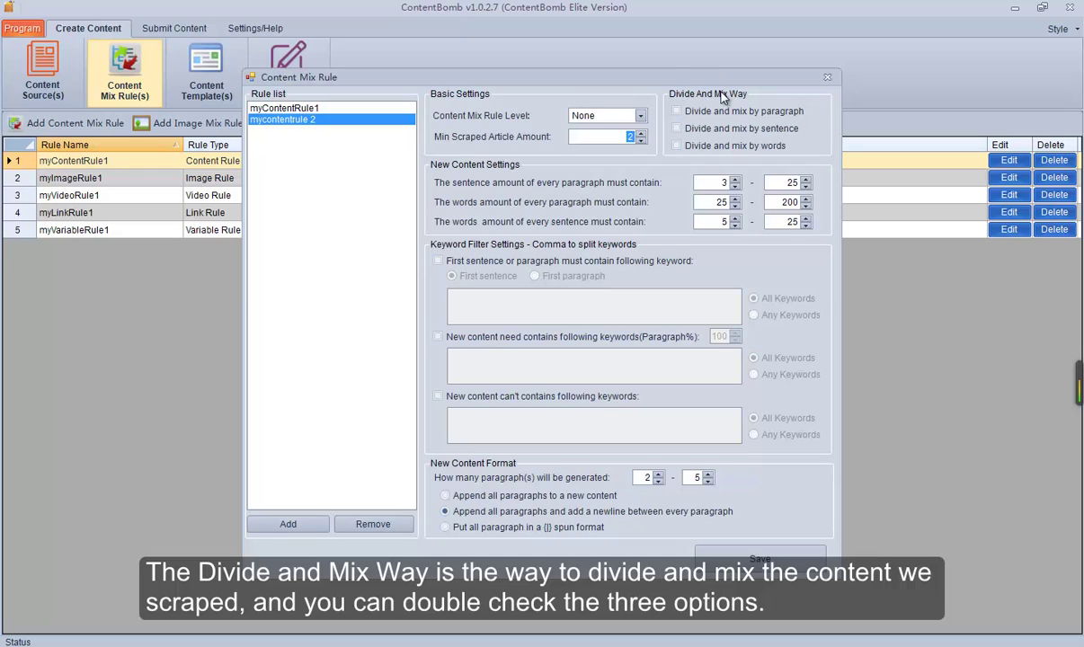
left_click(678, 113)
left_click(677, 145)
left_click(678, 129)
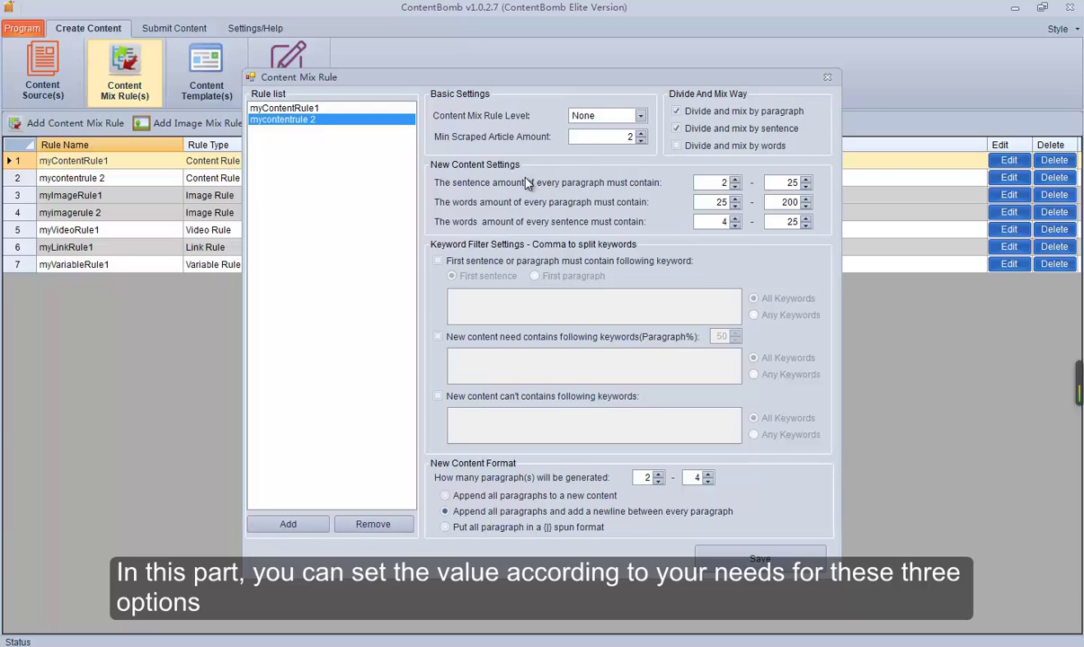
left_click(736, 186)
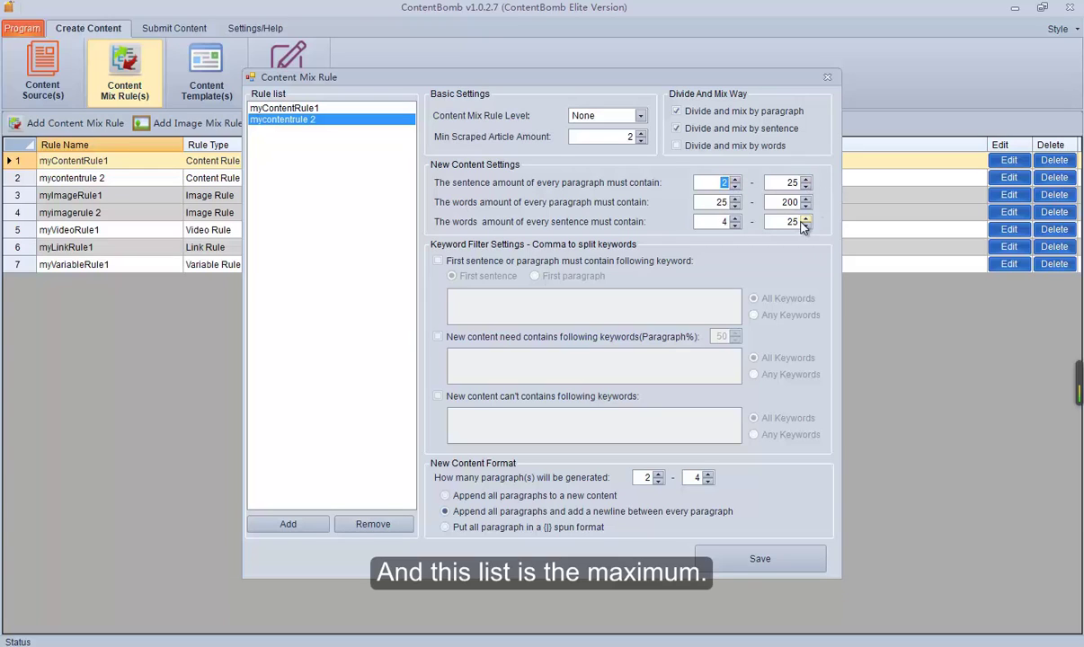
left_click(806, 183)
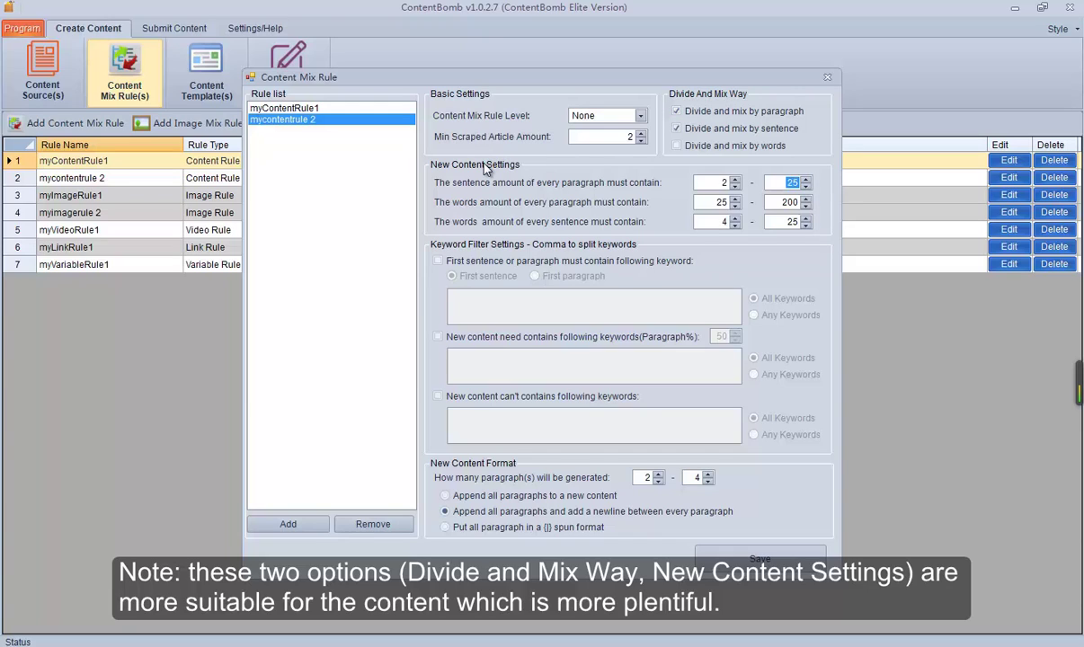
Require keywords 'lose weight, health' first, require 'health', and forbid 'unhealth' in new content.
left_click(439, 262)
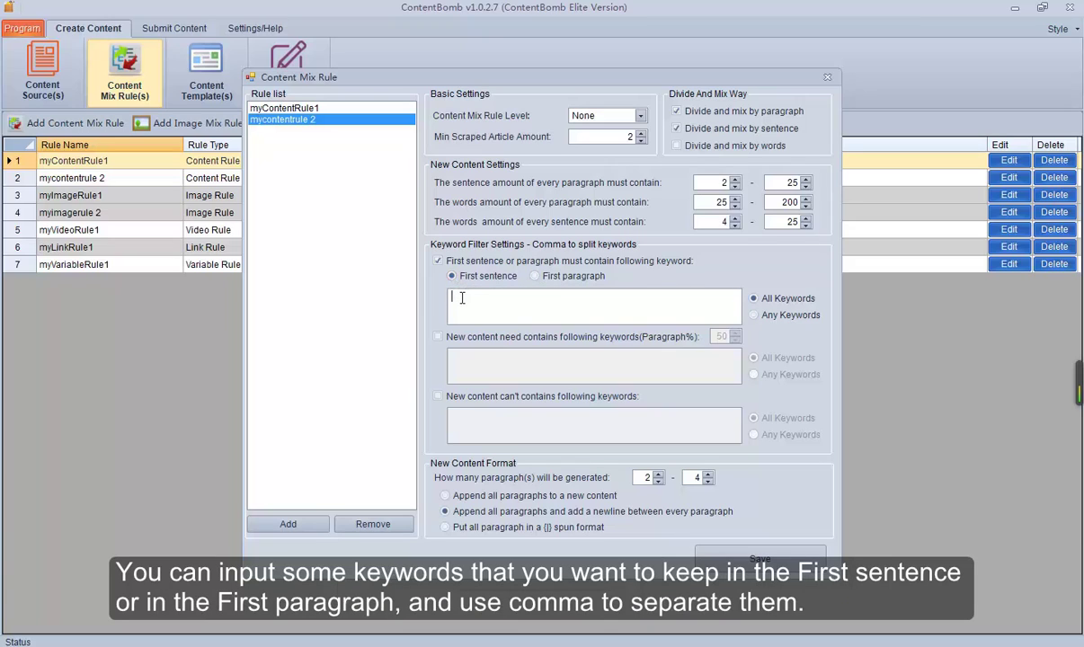
type("lose weight, health")
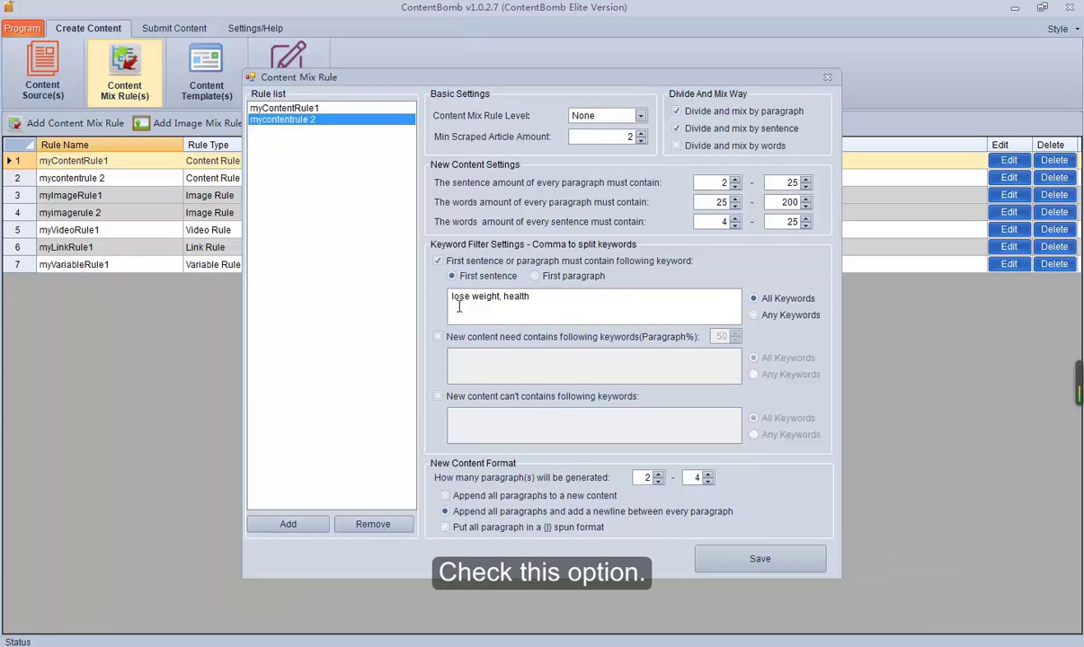
left_click(438, 337)
left_click(483, 355)
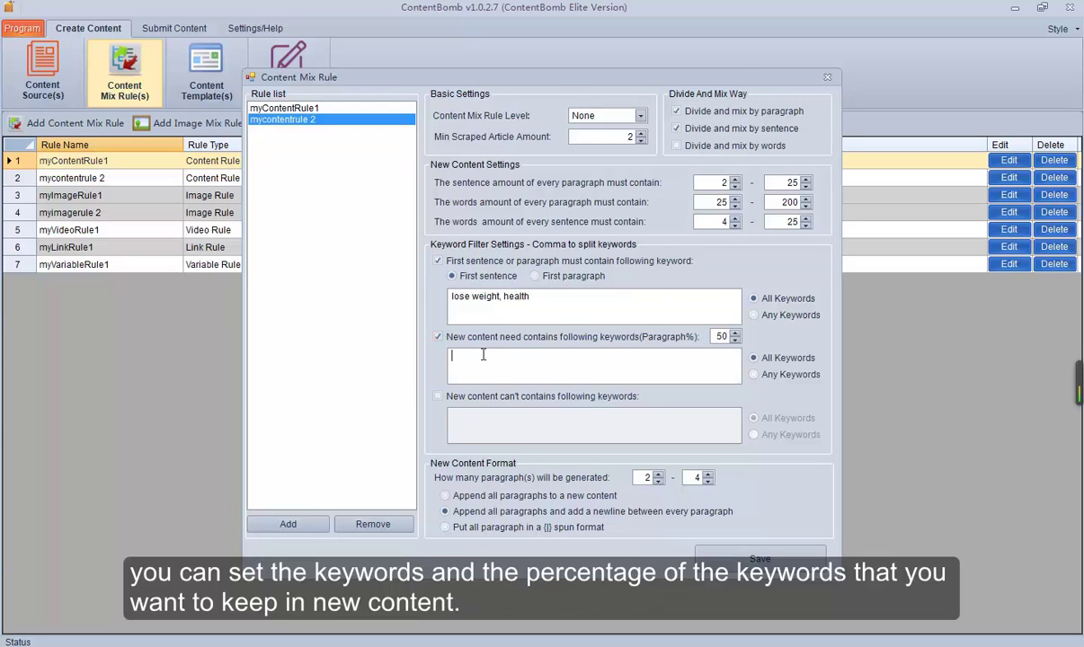
type("health")
double_click(723, 337)
left_click(438, 397)
left_click(490, 420)
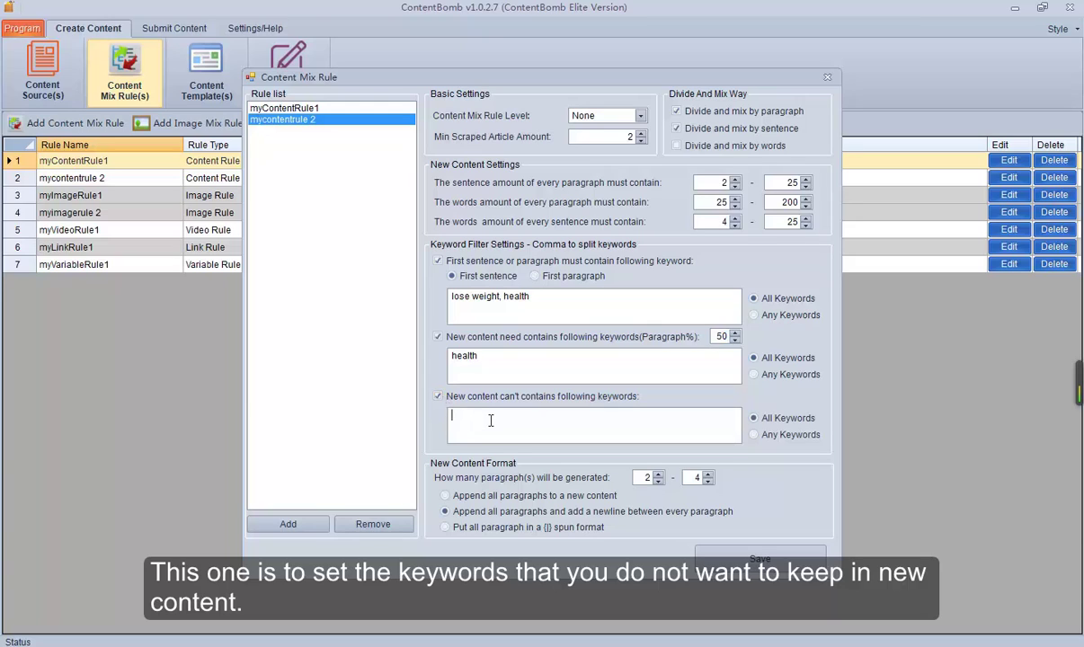
type("unhealth")
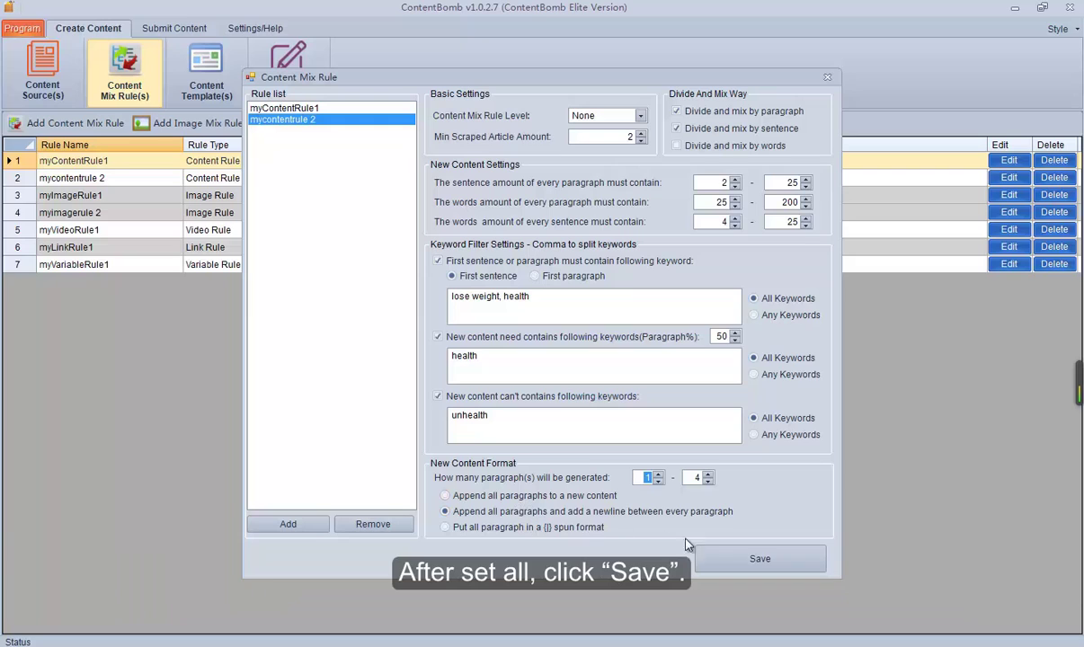
Save the mycontentrule 2 settings, confirm the message, and close the editor.
left_click(730, 561)
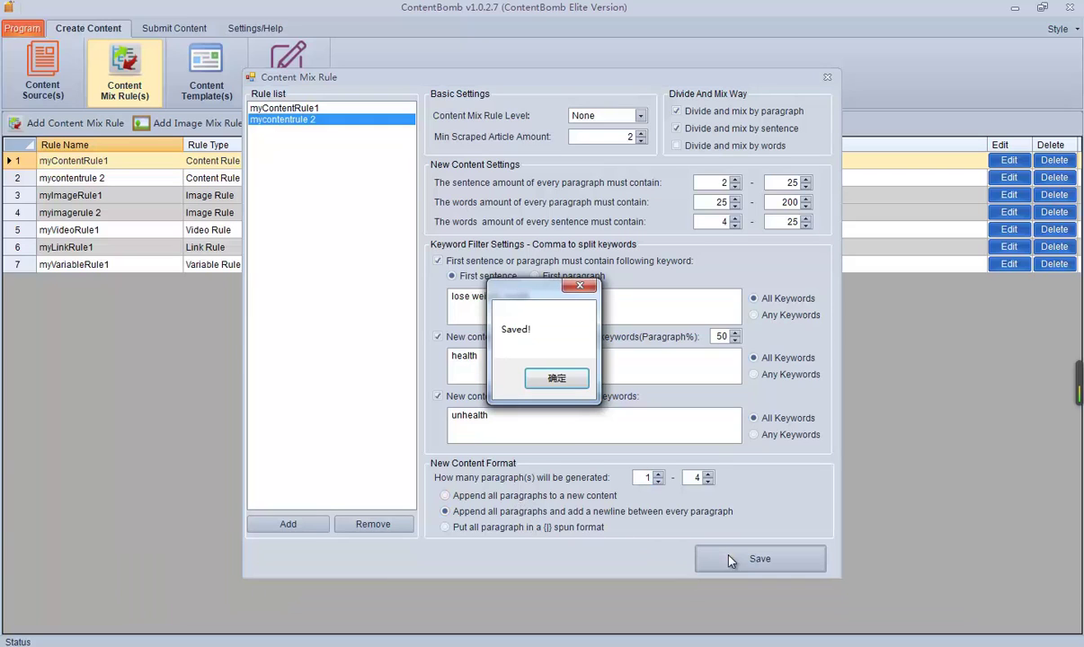
left_click(559, 384)
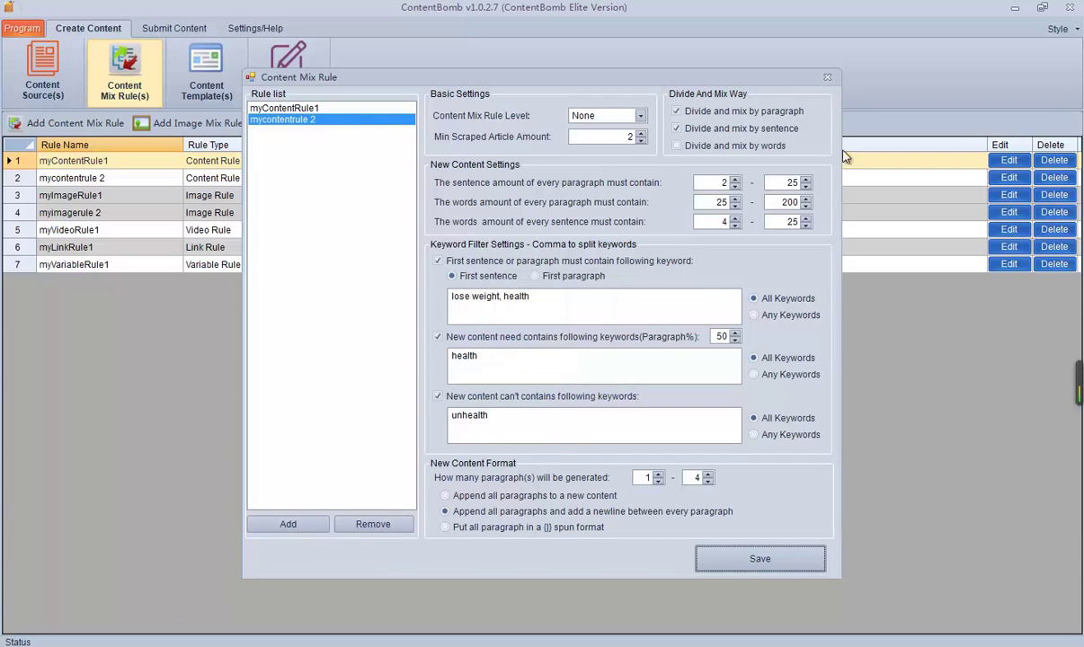
left_click(827, 78)
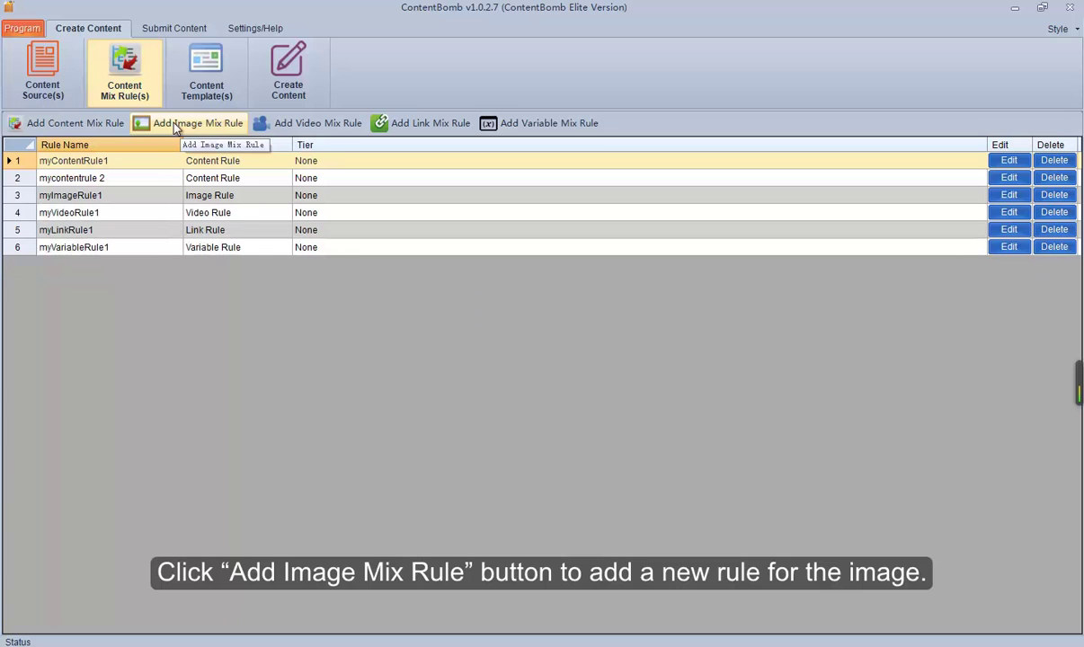
Create an image mix rule named 'myimagerule 2' in the Image Mix Rule editor.
left_click(175, 126)
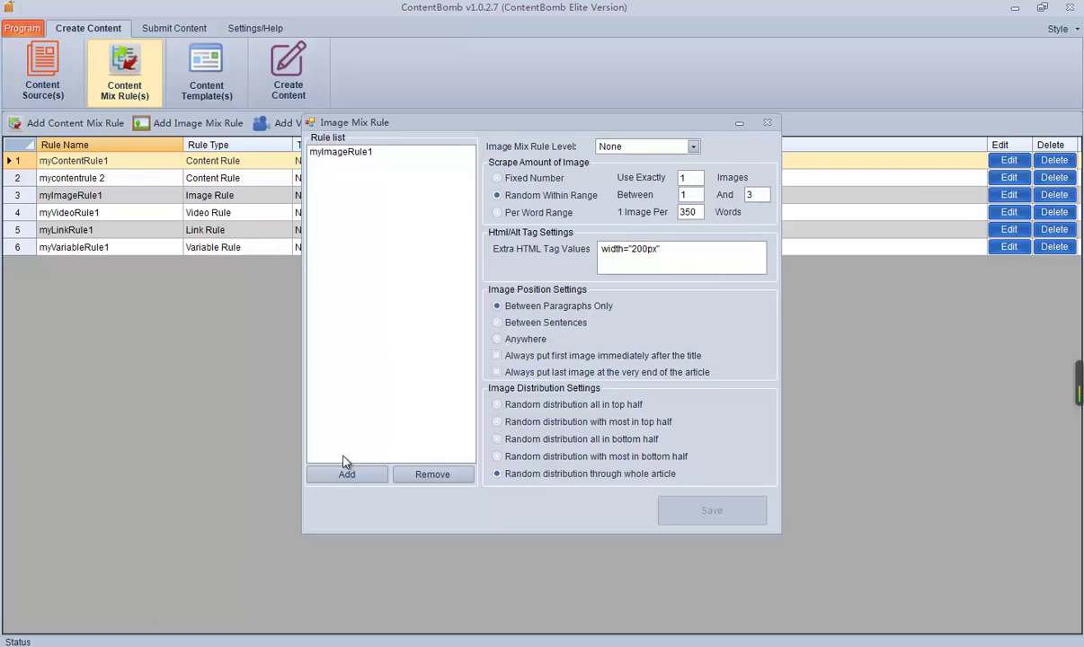
left_click(338, 480)
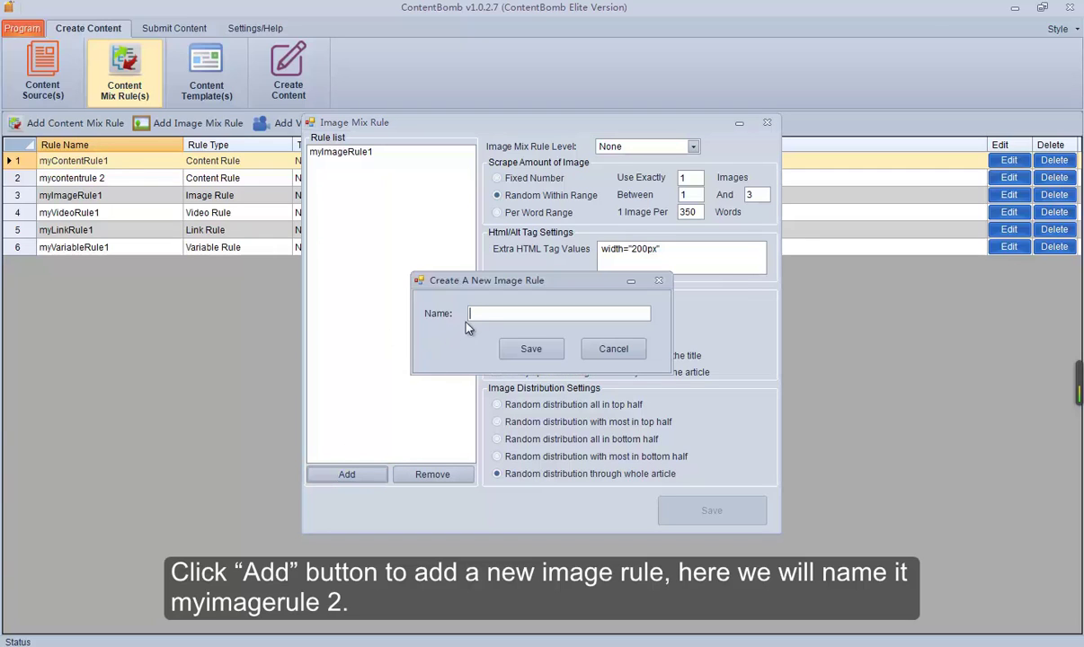
type("myimager")
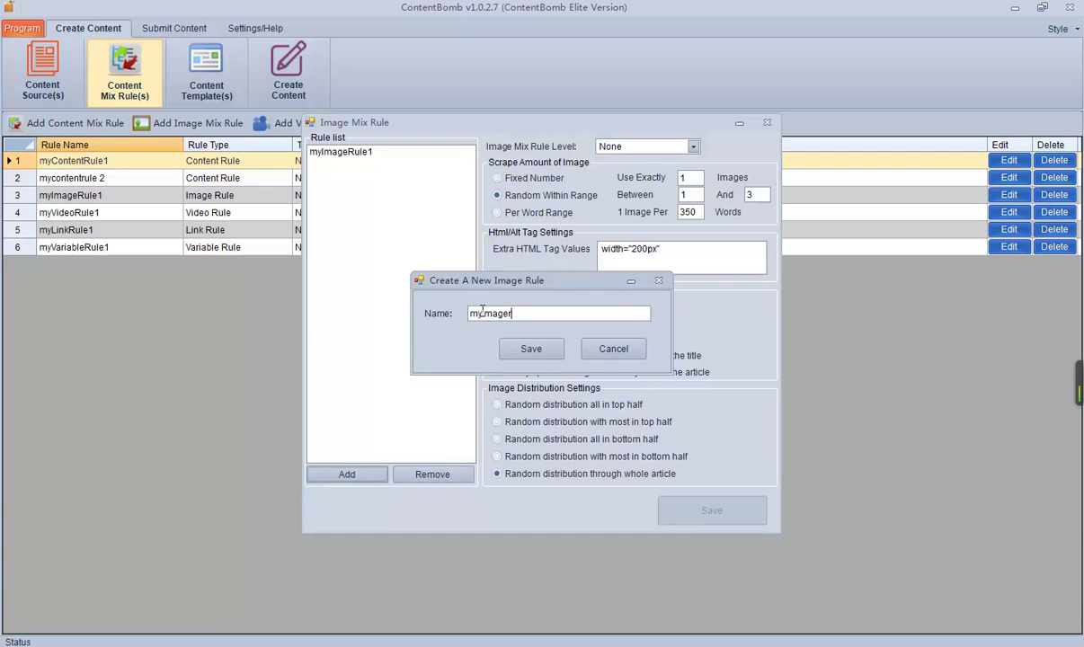
type("ule 2")
left_click(526, 348)
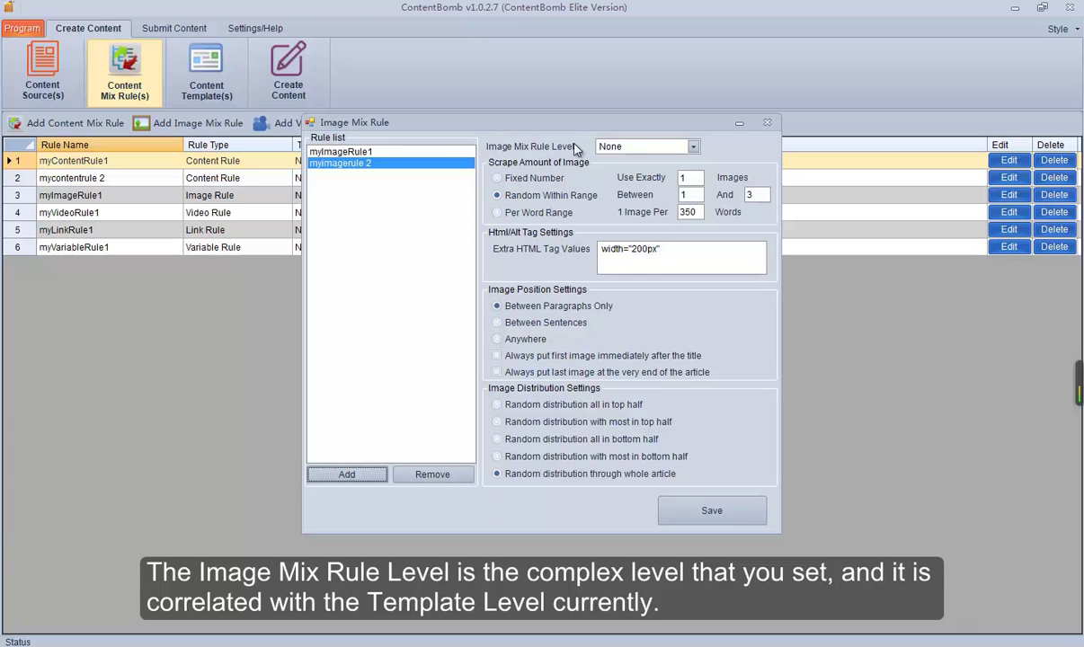
Keep level None and set a random image range of 1 to 4.
left_click(692, 146)
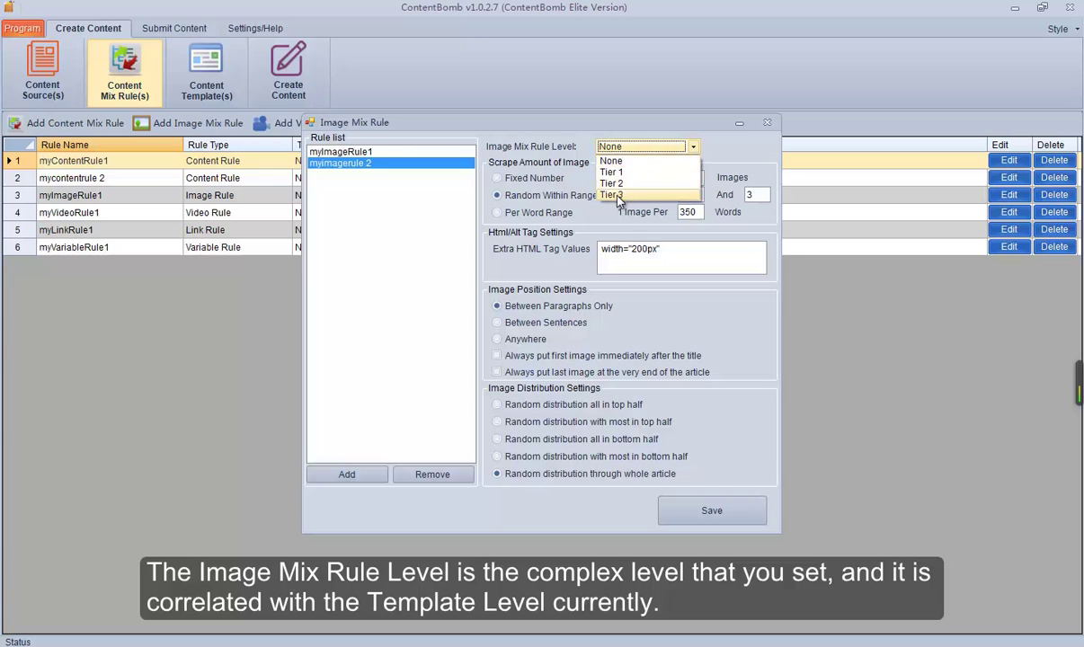
left_click(625, 161)
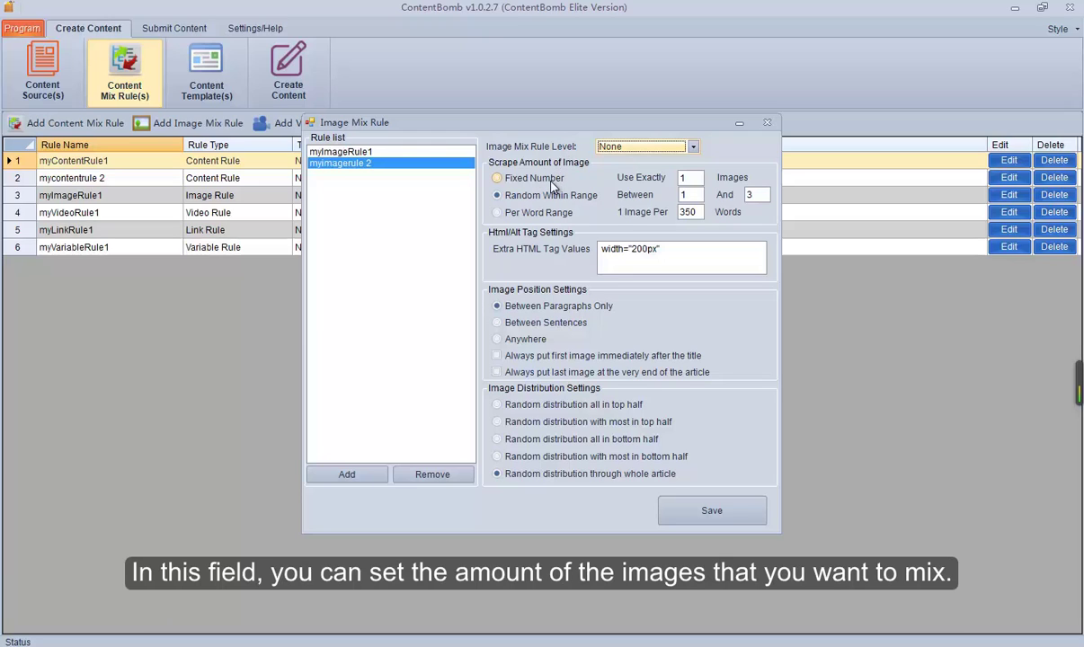
left_click(496, 178)
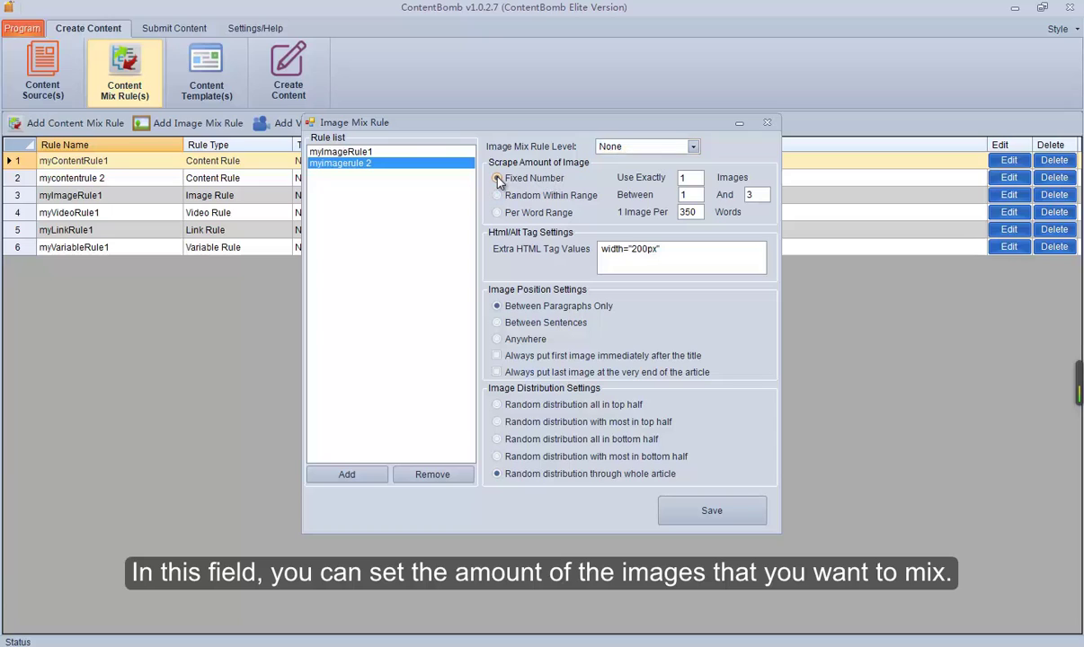
double_click(689, 177)
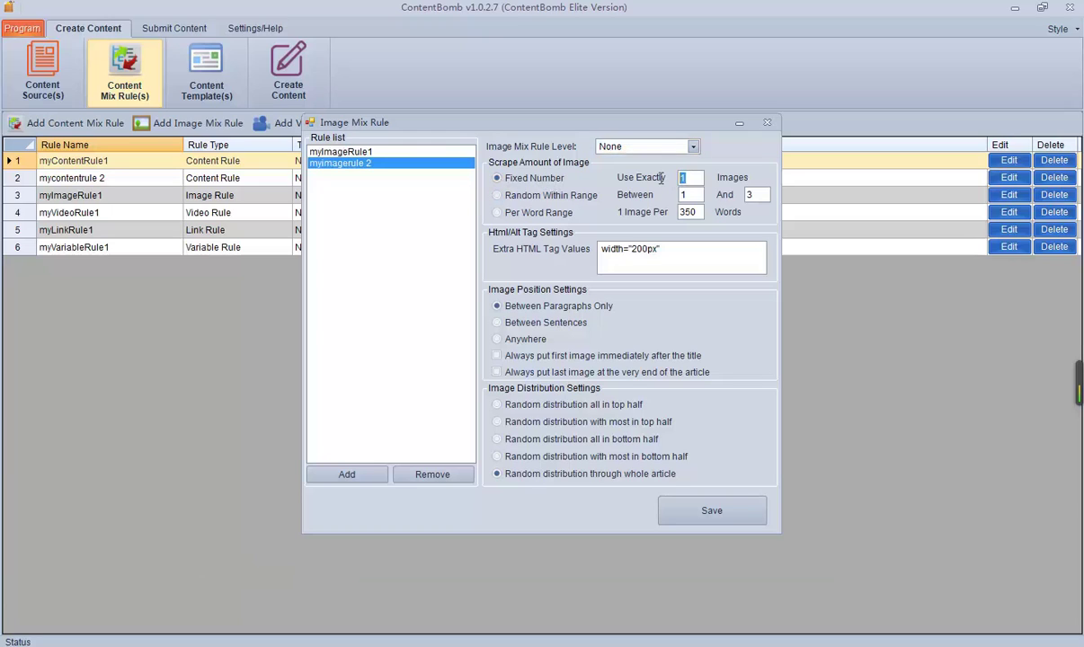
left_click(497, 195)
double_click(749, 195)
type("4")
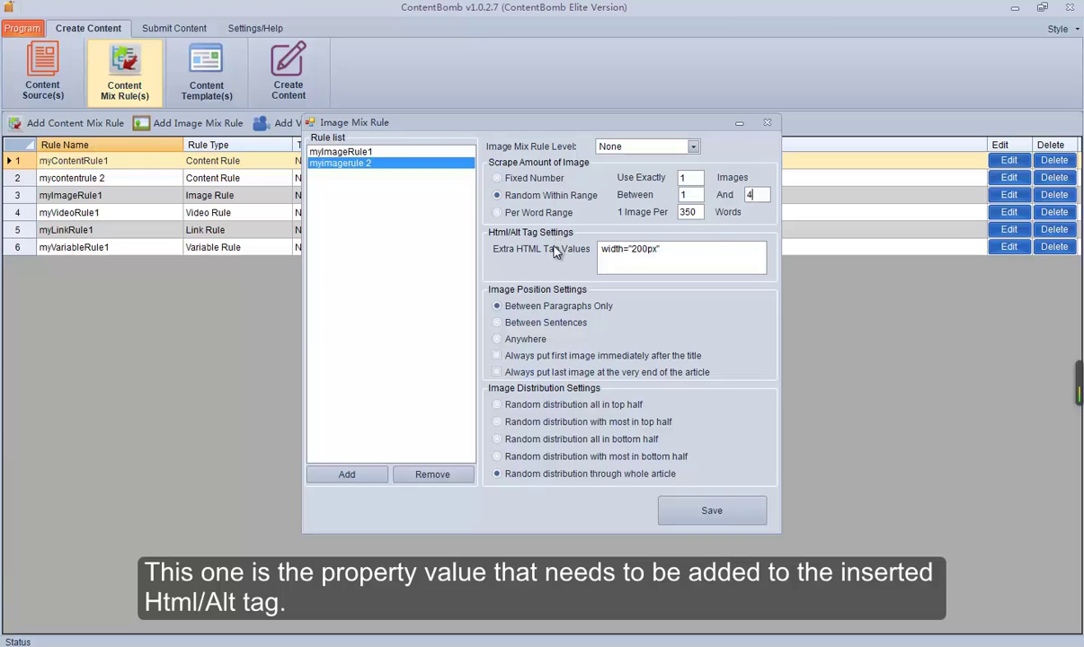
left_click_drag(661, 249, 565, 245)
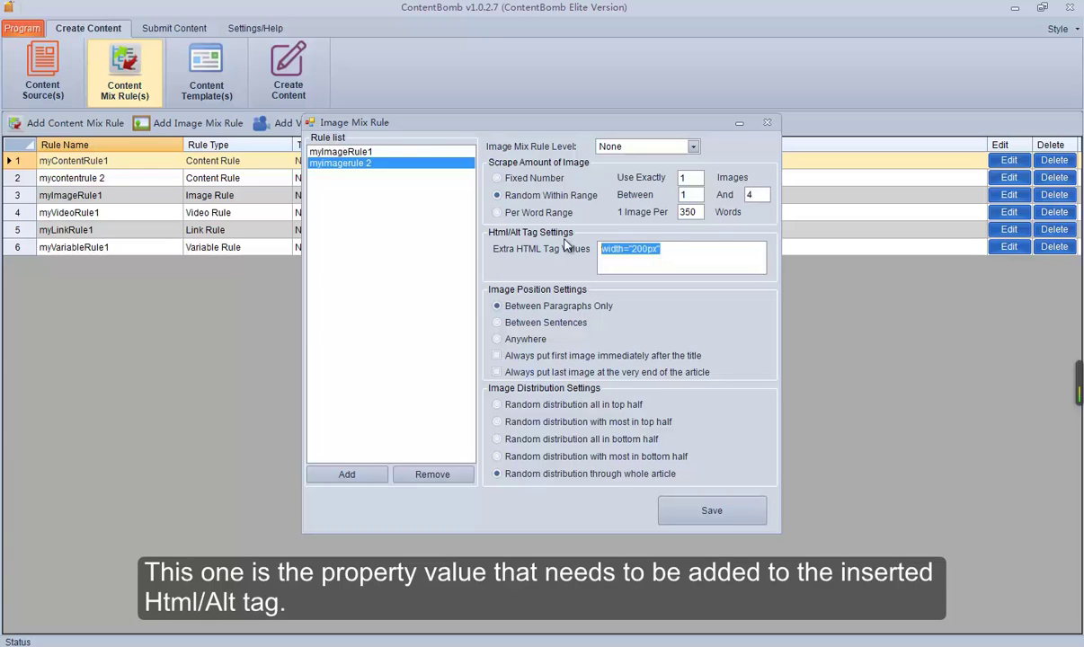
left_click(665, 251)
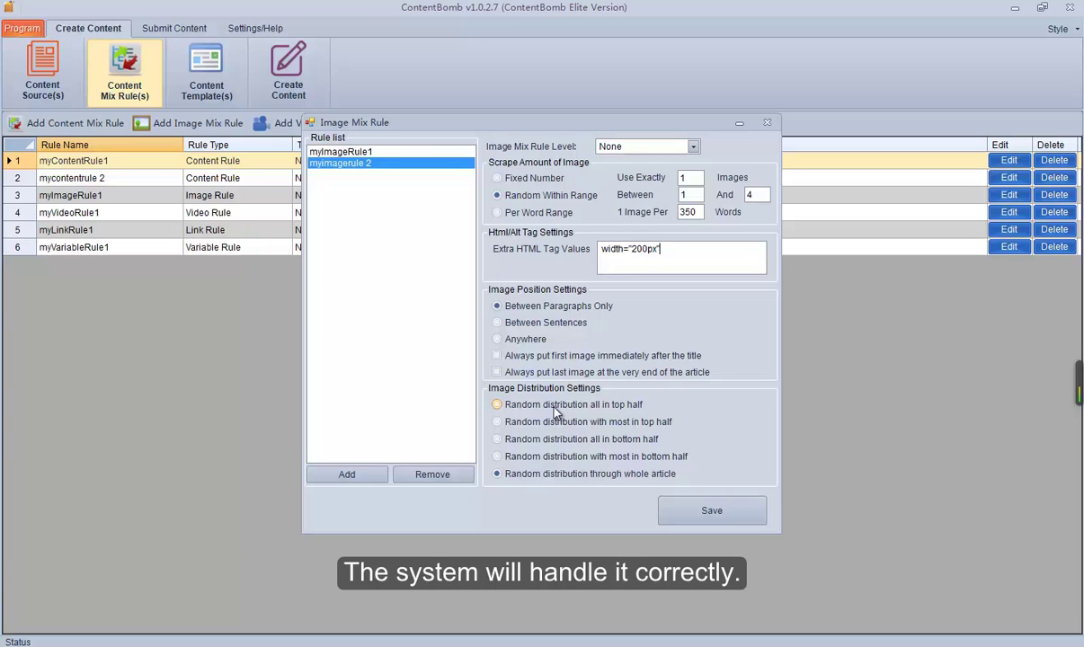
Save the myimagerule 2 settings, confirm the message, and close the editor.
left_click(684, 513)
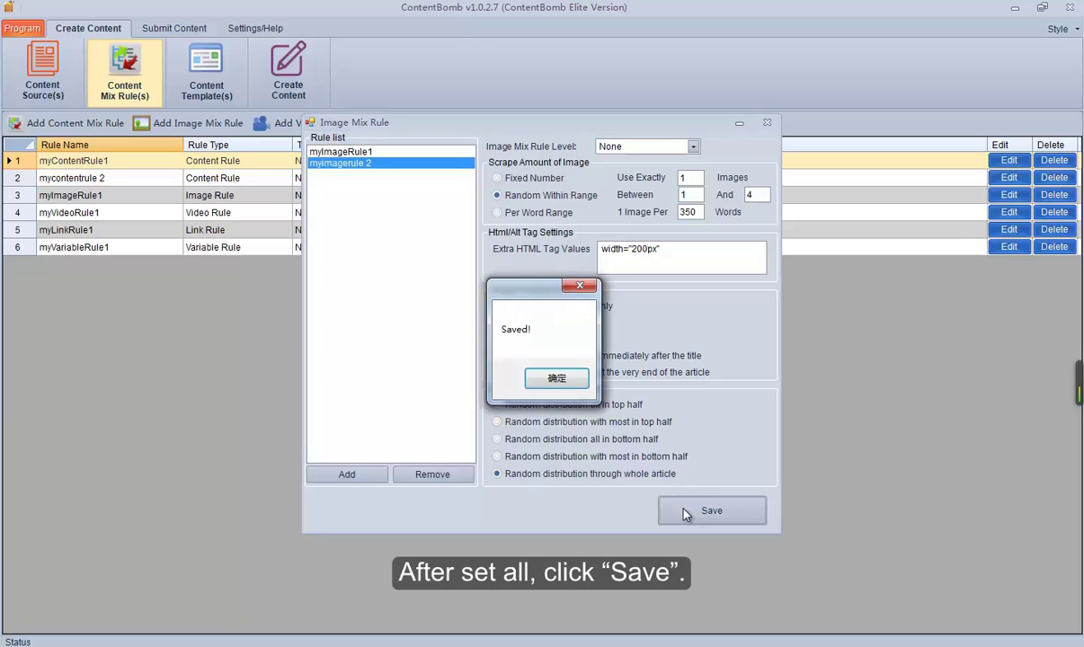
left_click(557, 375)
left_click(766, 123)
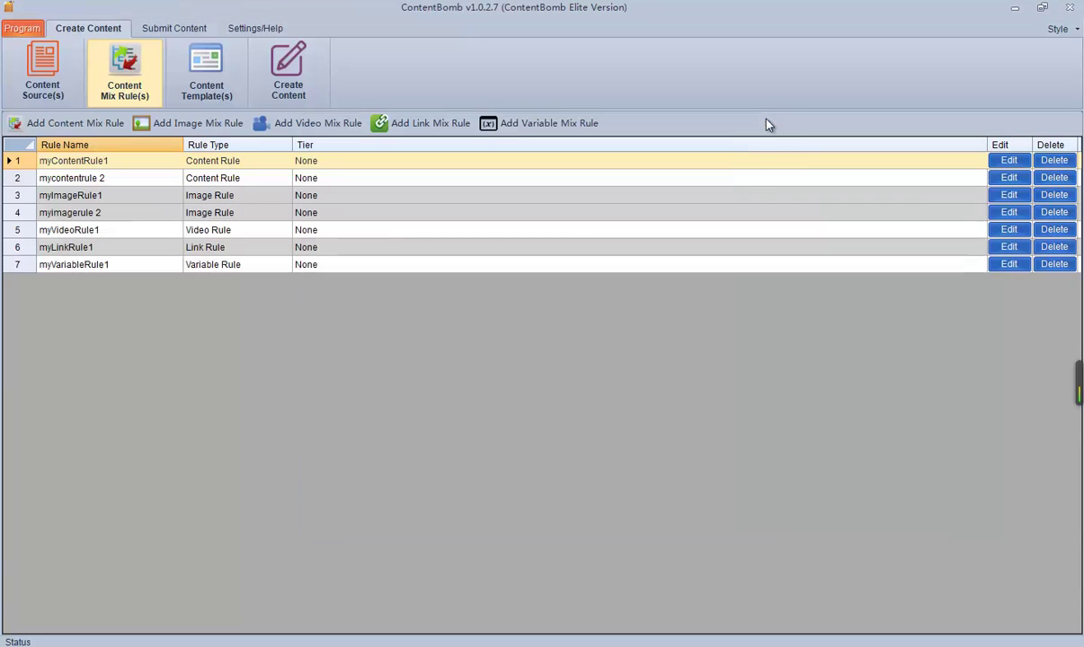